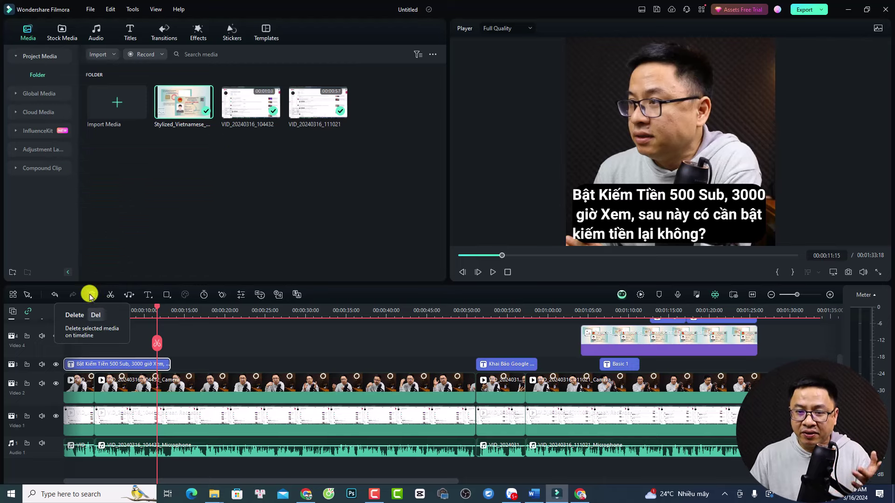
- Delete the opening title clip from the Video 3 track and undo the deletion
click(91, 295)
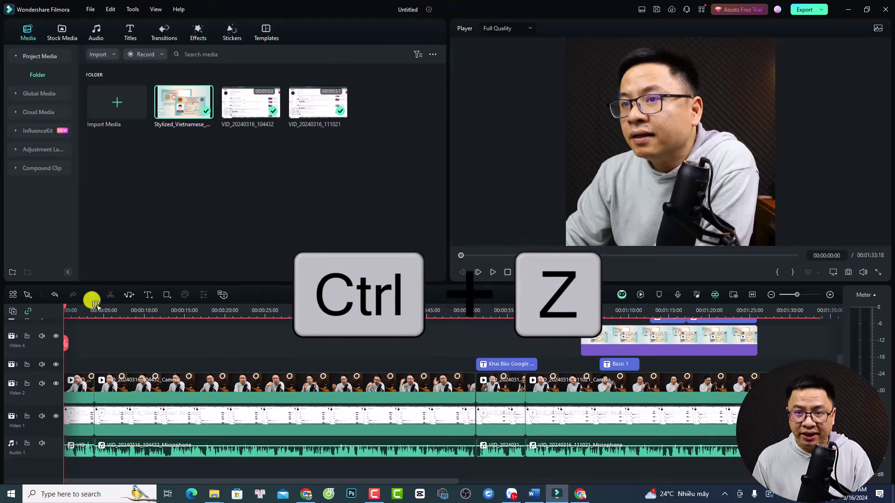
key(ctrl+z)
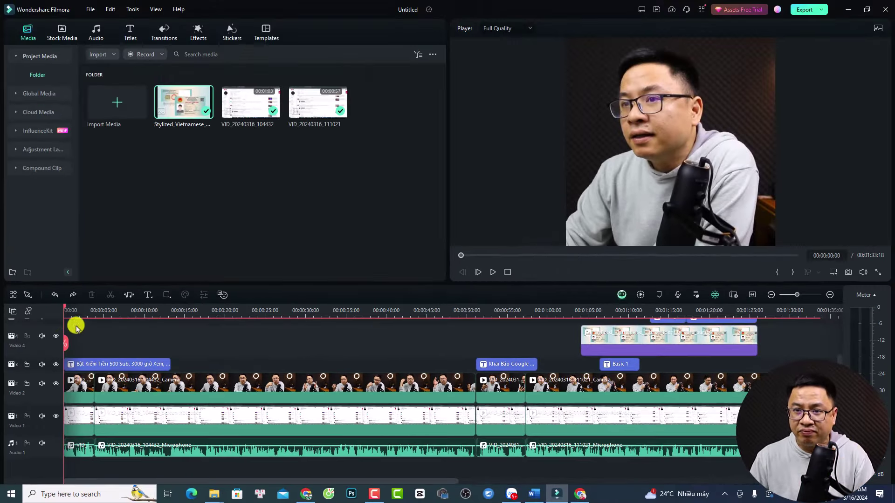
- Move the opening title clip to about 00:00:15 on the Video 3 track and delete it
drag(105, 364, 237, 363)
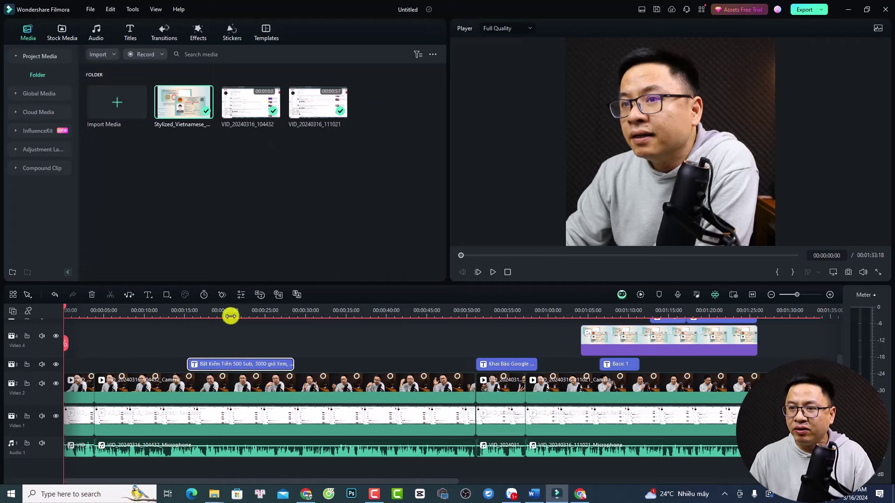
click(230, 311)
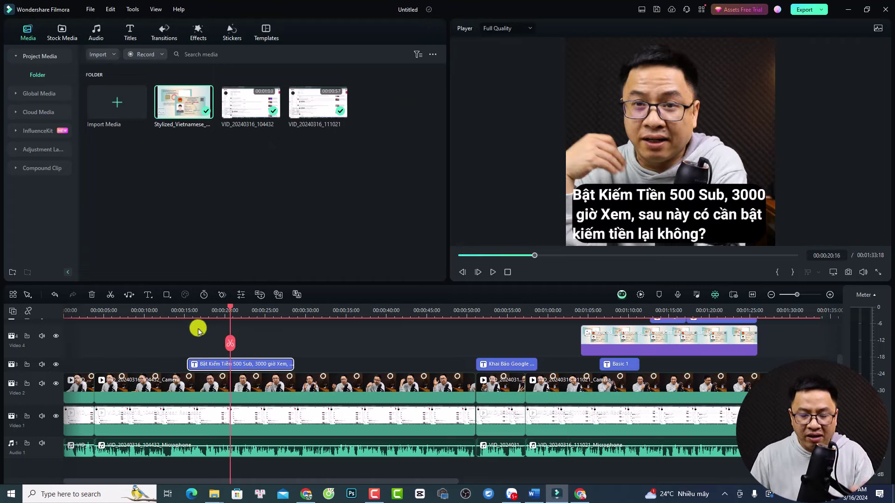
click(91, 295)
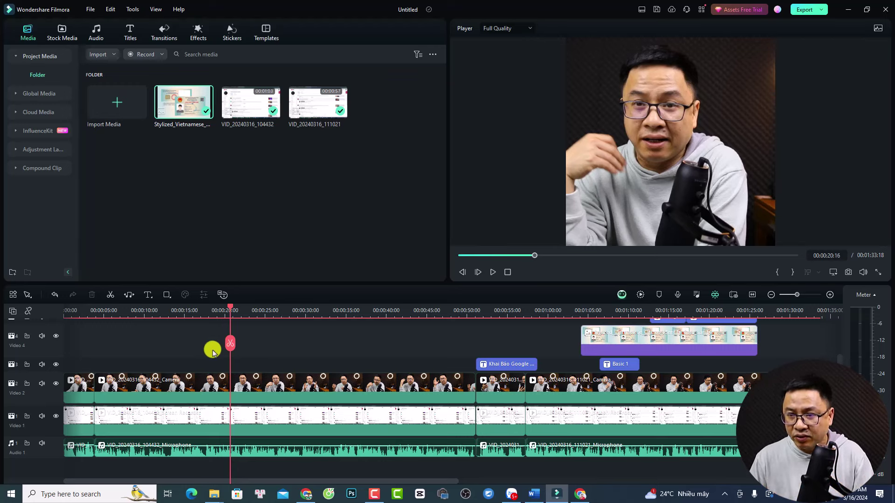
- Try a Ripple Delete on the long VID_20240316_104432_Camera clip in the Video 2 track
click(242, 385)
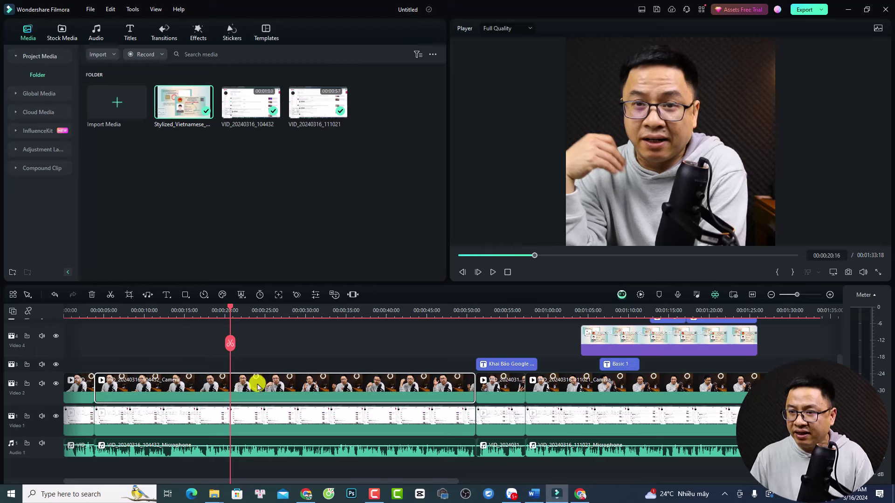
right_click(216, 385)
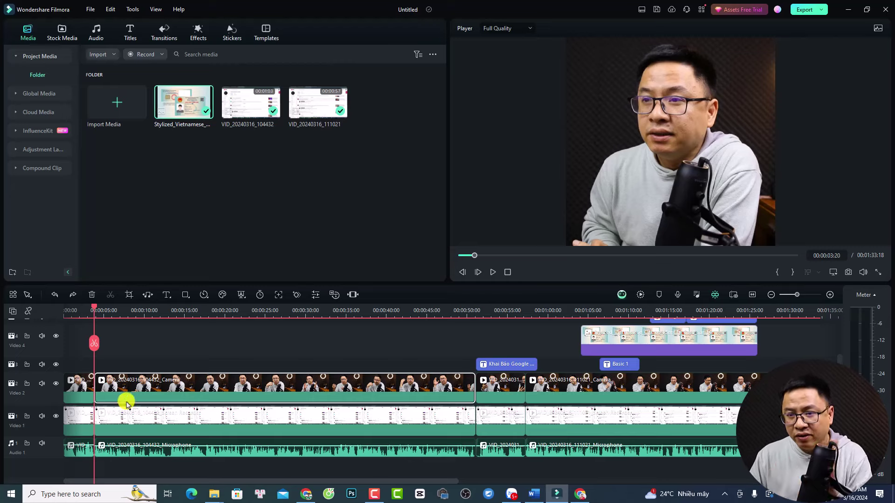
right_click(194, 390)
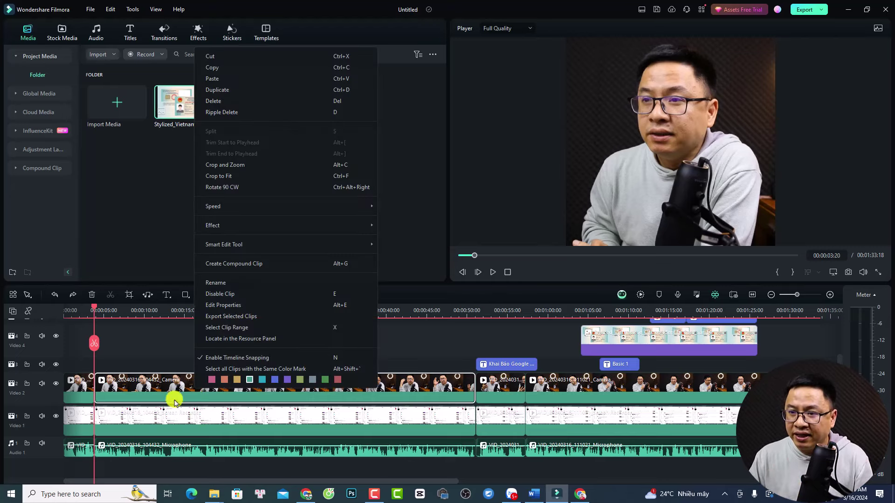
click(112, 419)
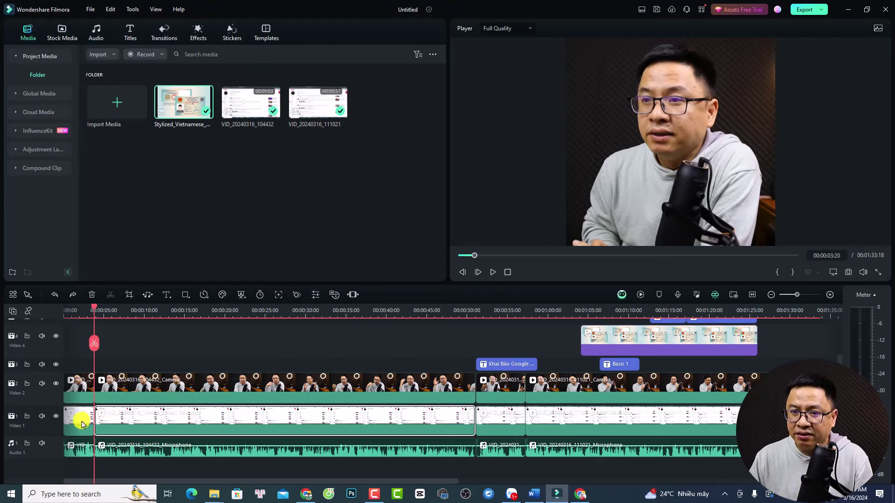
click(115, 451)
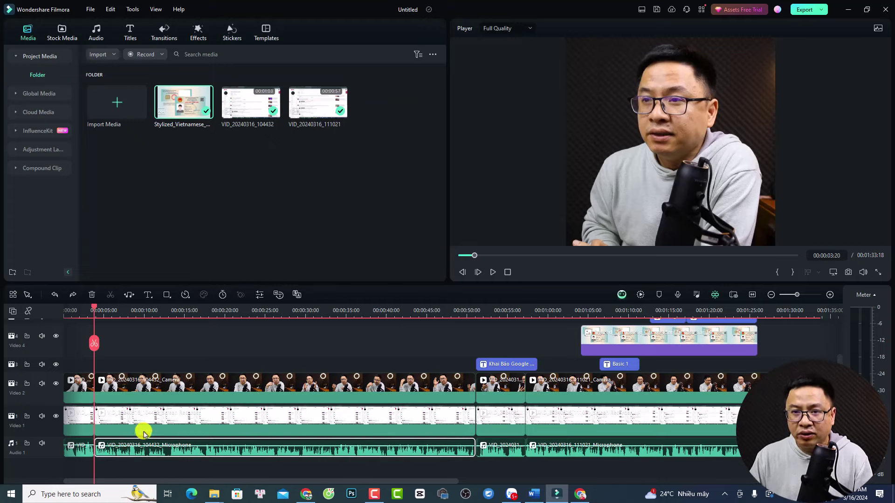
right_click(206, 385)
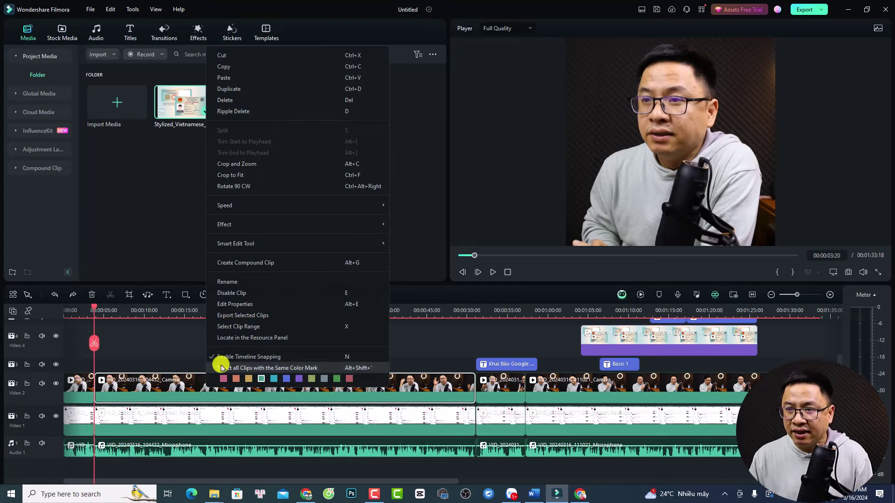
click(234, 112)
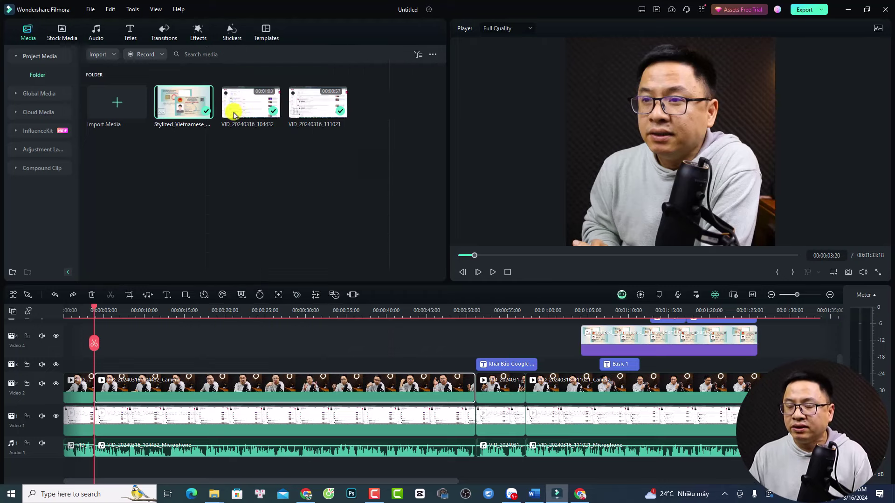
click(188, 393)
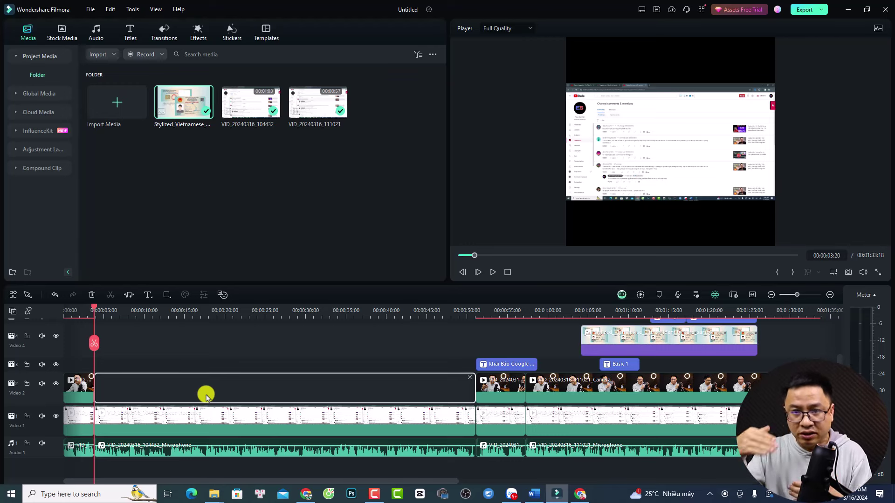
- Lock the Video 1 track, and undo both the lock and the camera clip's ripple deletion
click(27, 416)
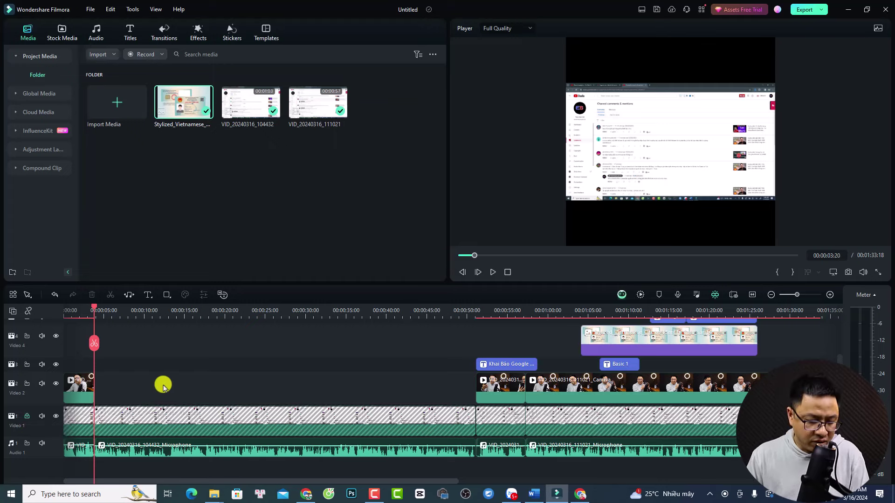
key(ctrl+z)
key(ctrl+z)
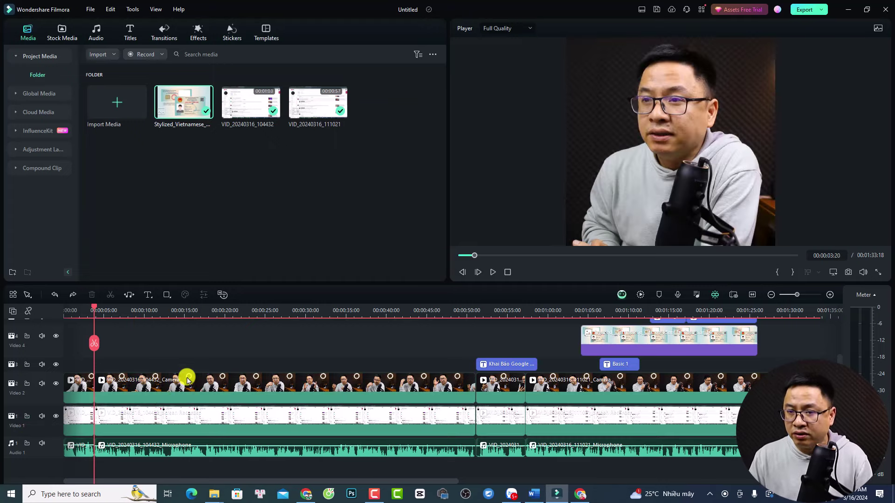
- Lock the Video 1 and Audio 1 tracks and ripple-delete the long VID_20240316_104432_Camera clip on Video 2
click(181, 379)
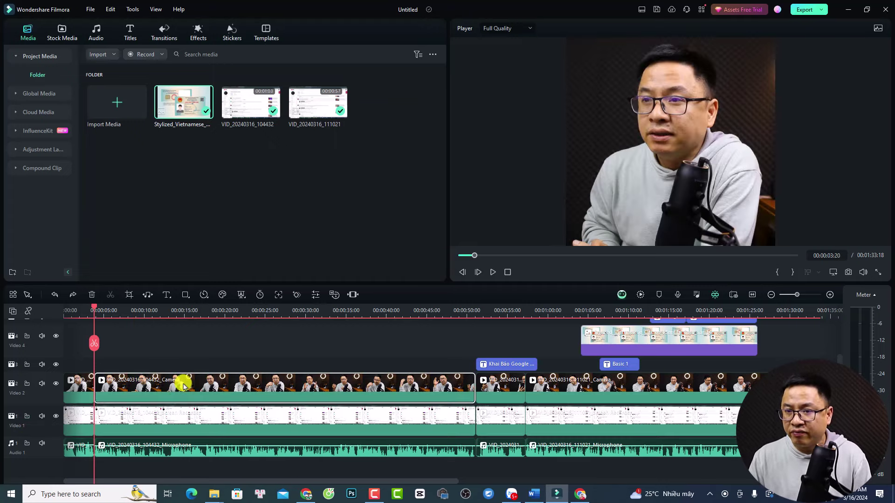
click(27, 417)
click(26, 445)
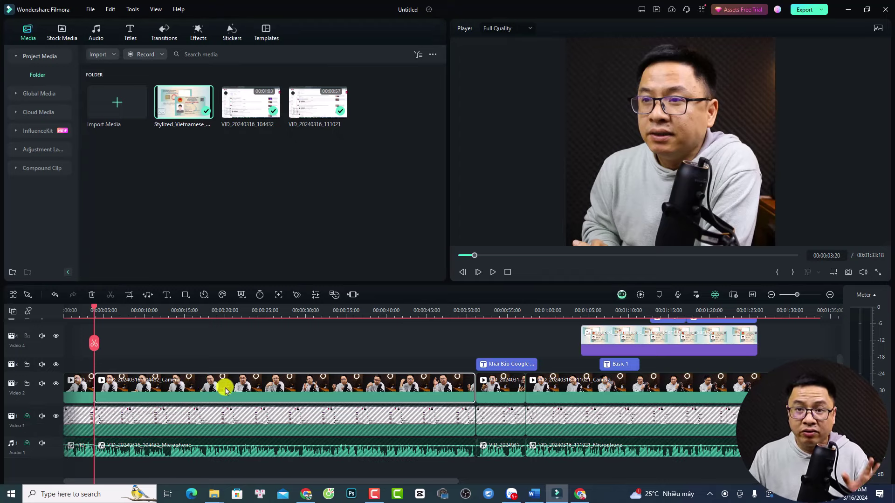
right_click(249, 385)
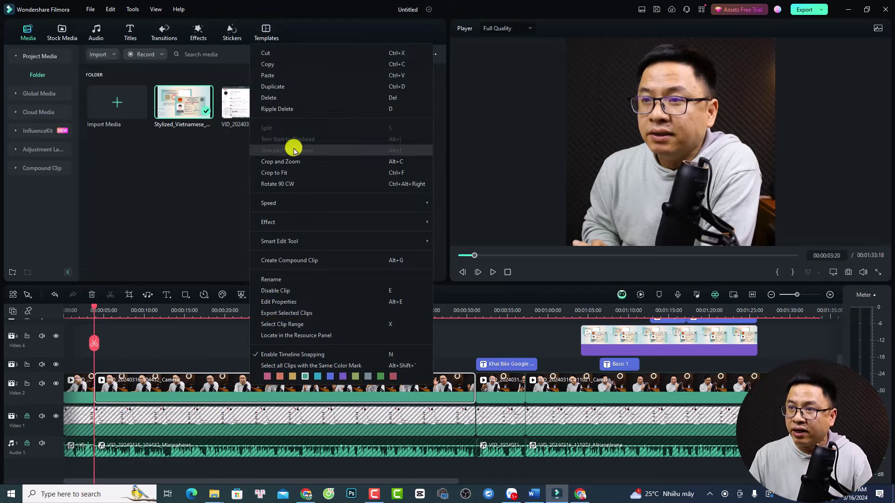
click(286, 109)
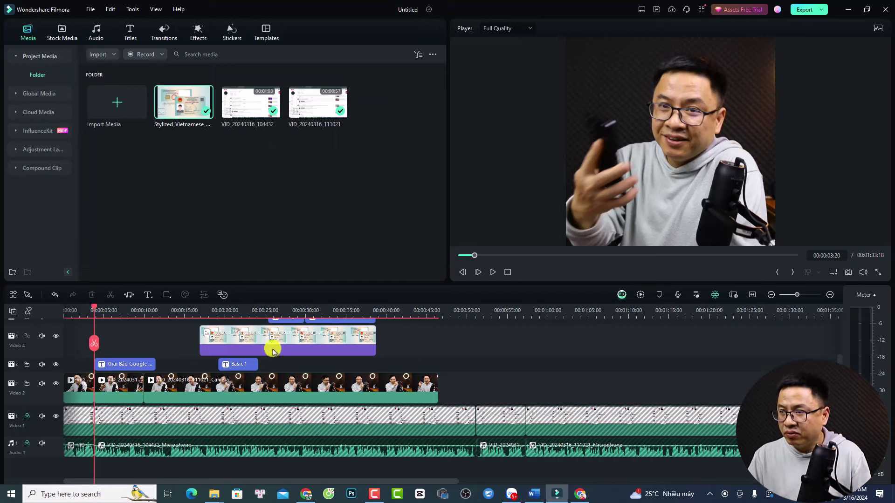
- Undo the camera clip's ripple deletion and unlock the Video 1 and Audio 1 tracks
key(ctrl+z)
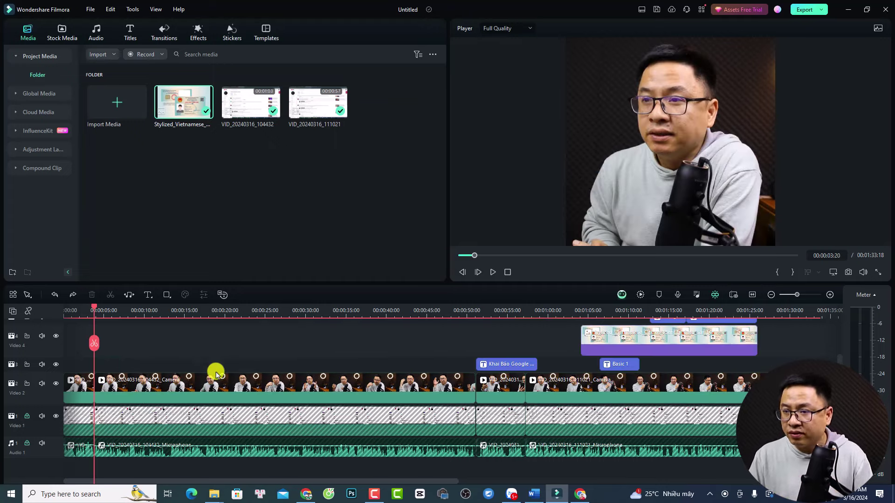
click(27, 416)
click(232, 345)
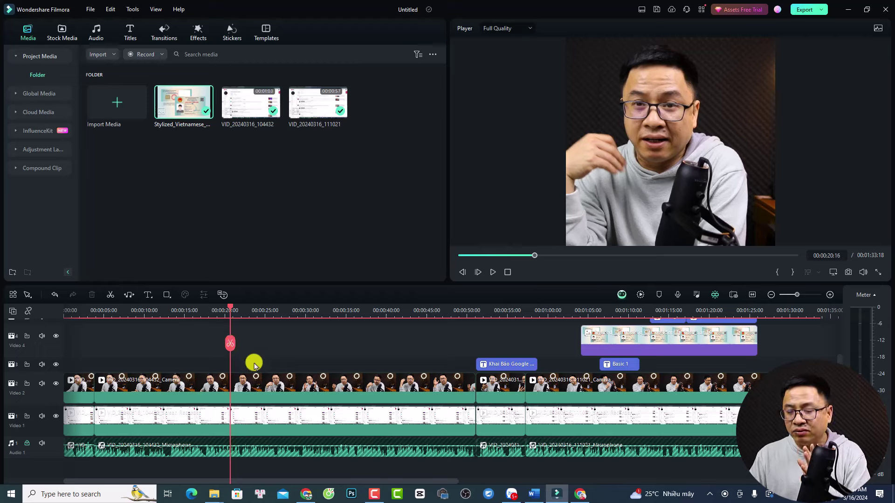
click(27, 444)
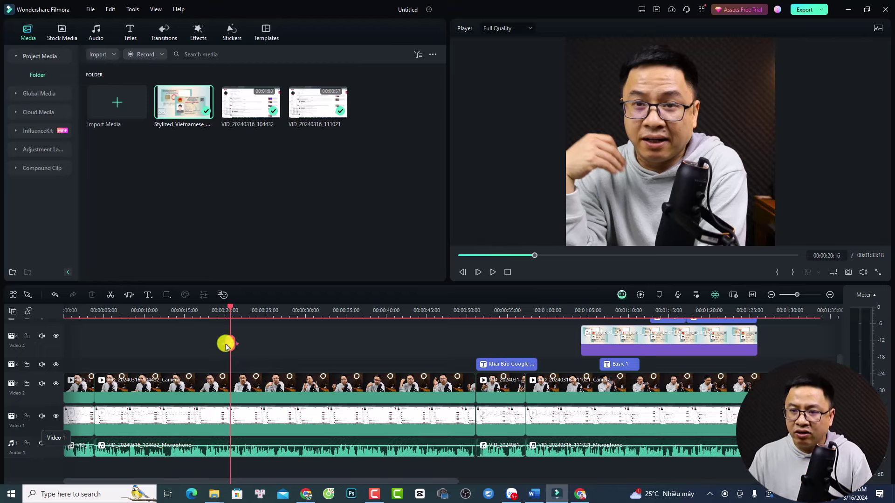
- Split the long stacked camera, screen and microphone clips of VID_20240316_104432 at 00:00:15:17 and 00:00:25:00
click(190, 313)
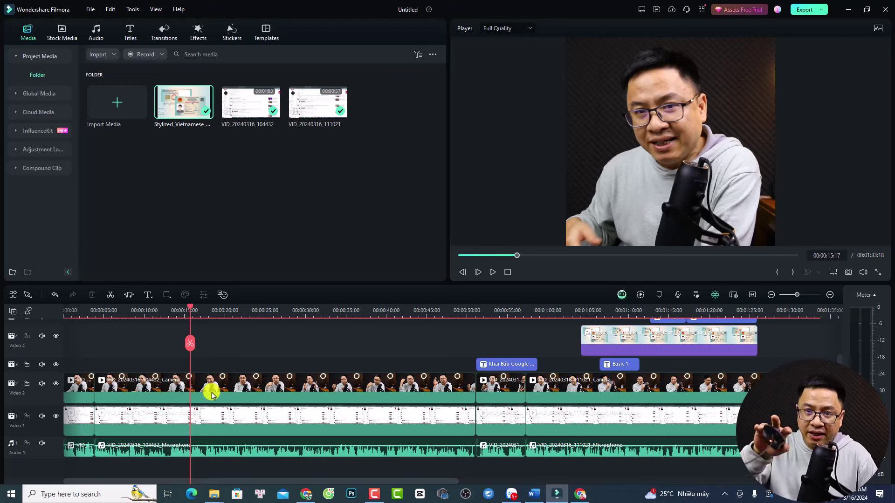
drag(232, 348, 184, 466)
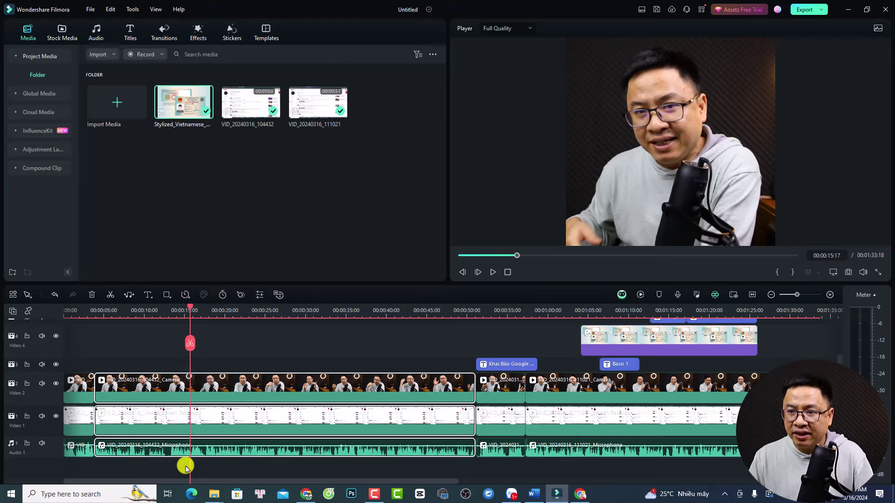
click(191, 344)
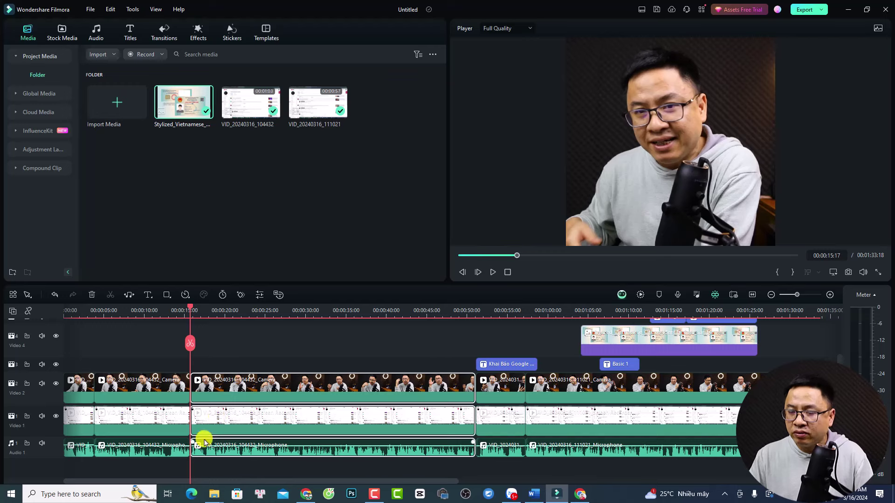
click(265, 317)
click(265, 344)
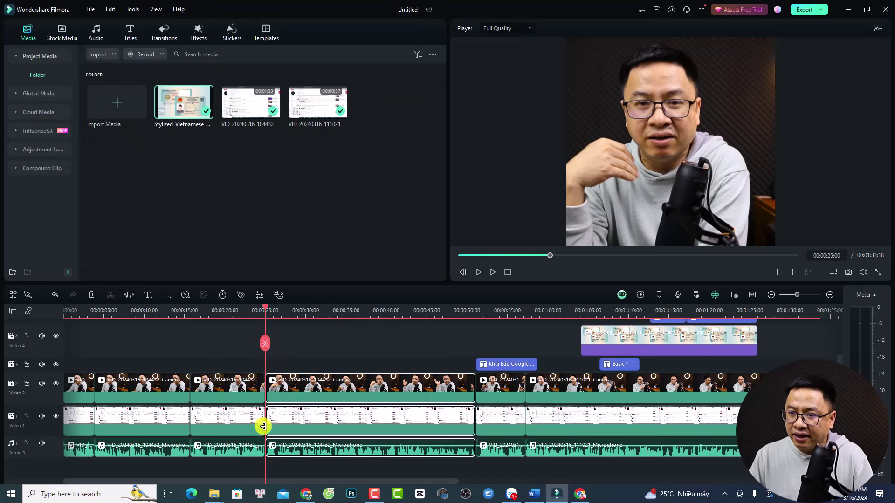
- Delete the segments between 00:00:15:17 and 00:00:25:00 on the camera, screen and microphone tracks, and undo the deletion
drag(245, 349, 221, 461)
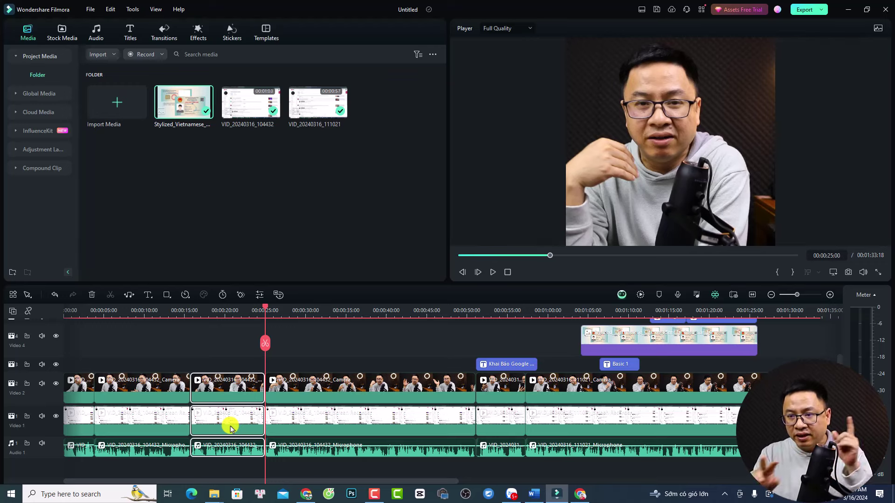
key(Delete)
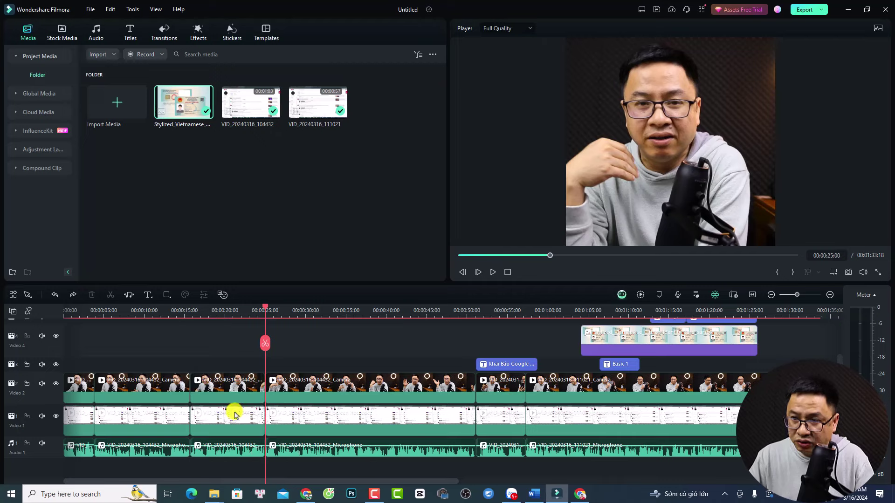
key(ctrl+z)
- Ripple-delete the camera, screen and microphone segments between 00:00:15:17 and 00:00:25:00, closing the gap across all tracks
click(224, 409)
scroll(208, 463, down, 2)
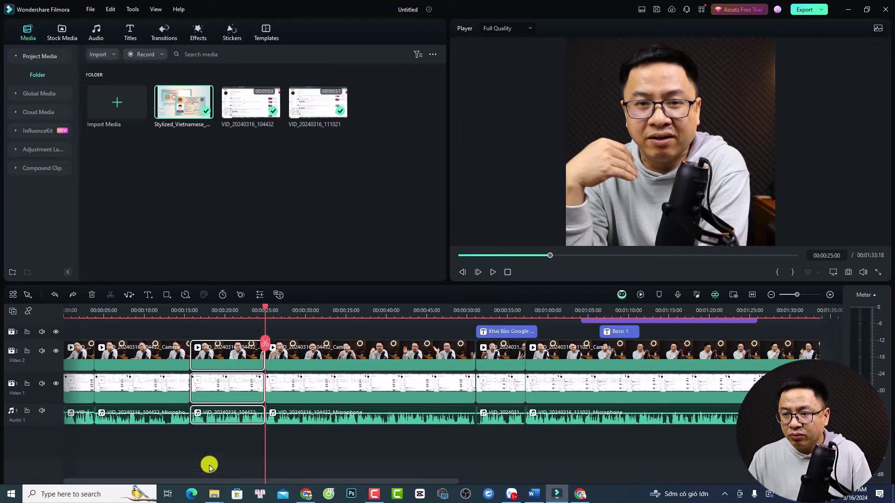
right_click(233, 385)
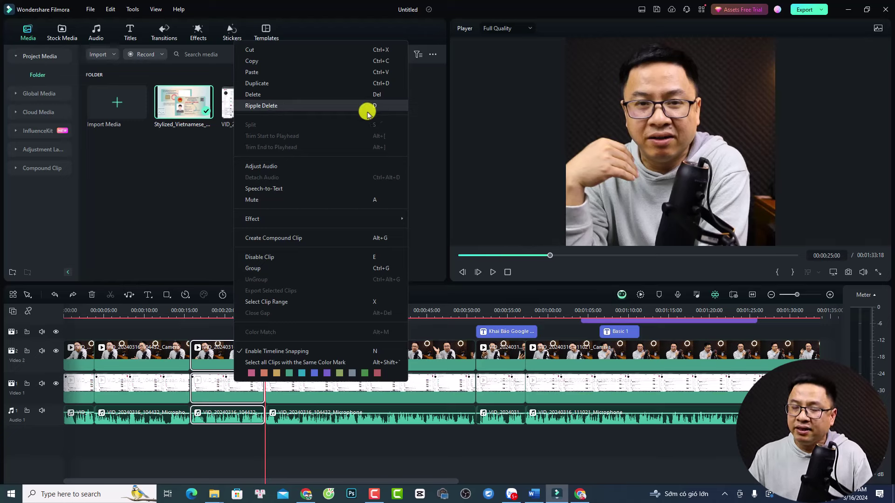
click(214, 435)
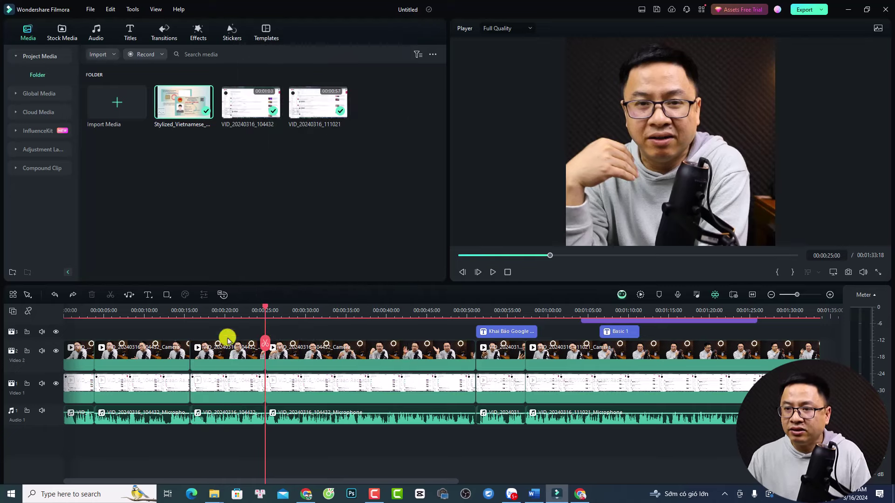
click(210, 421)
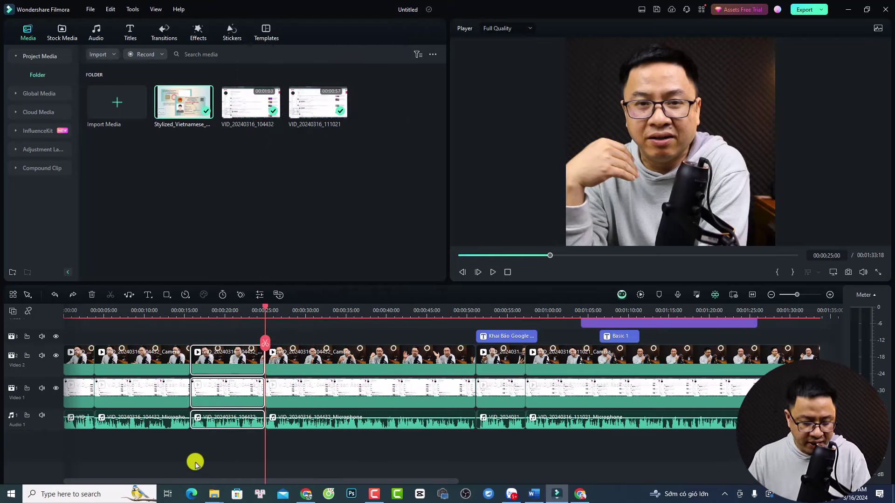
key(shift+Delete)
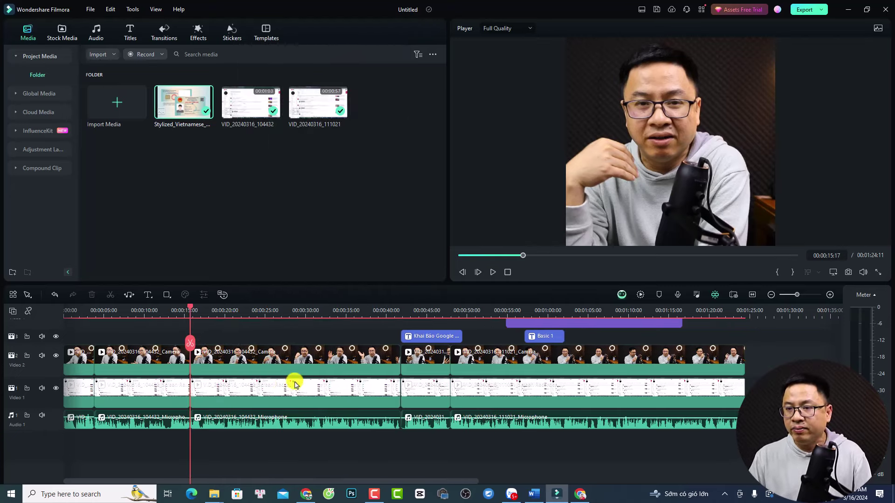